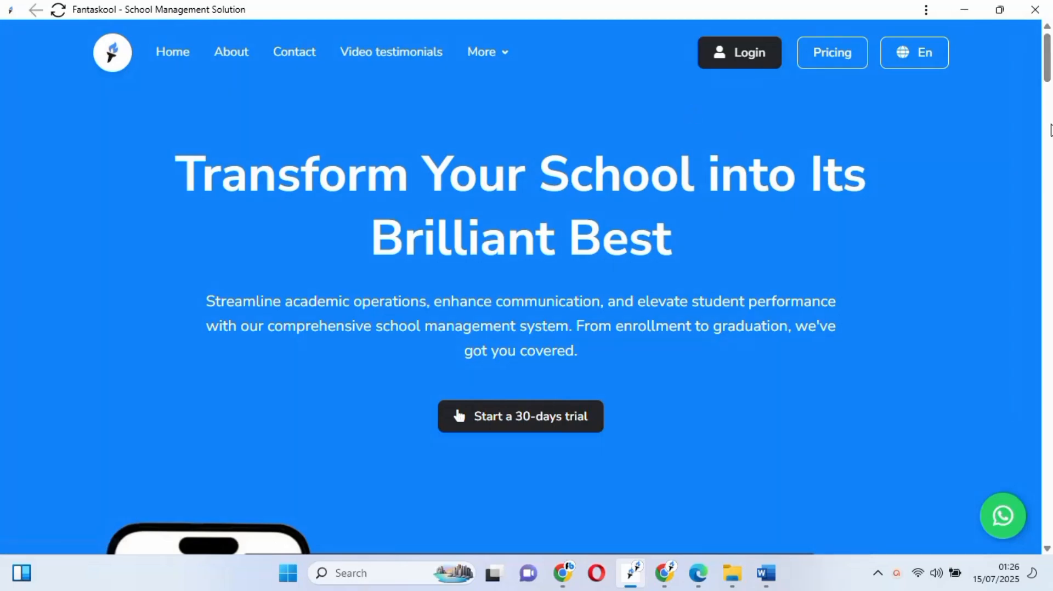
Step: Sign in to the school's administrative dashboard with the prefilled credentials and go to the Manage Results page
scroll(1050, 78, "down", 3)
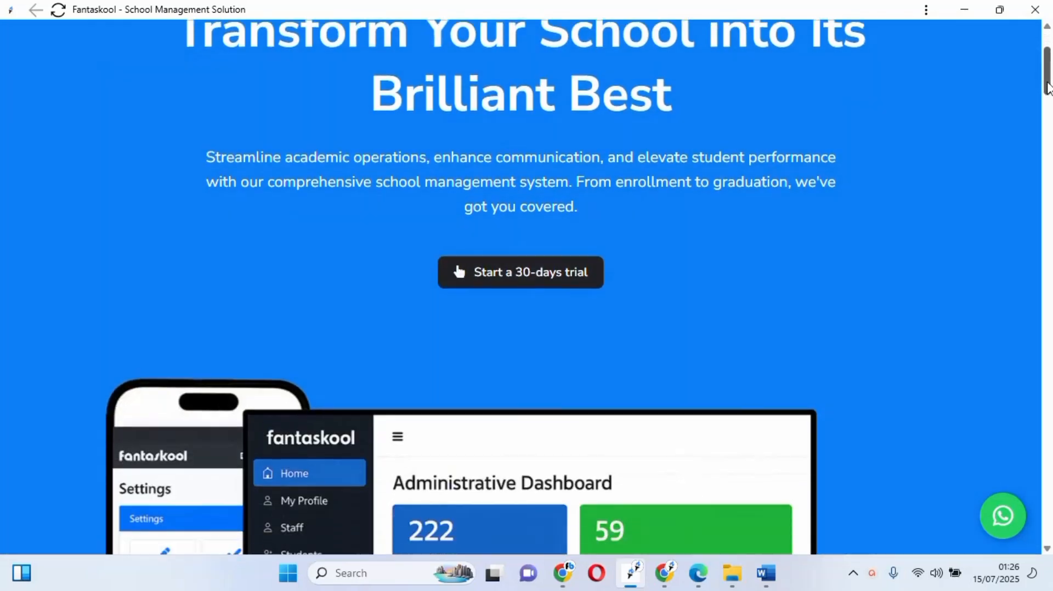
scroll(1050, 77, "up", 3)
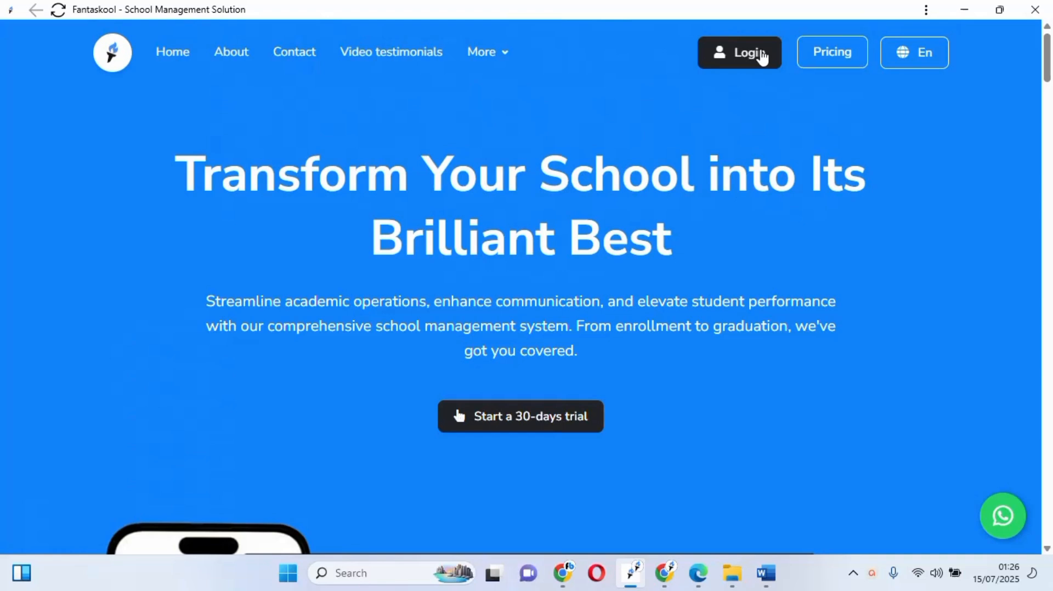
left_click(750, 60)
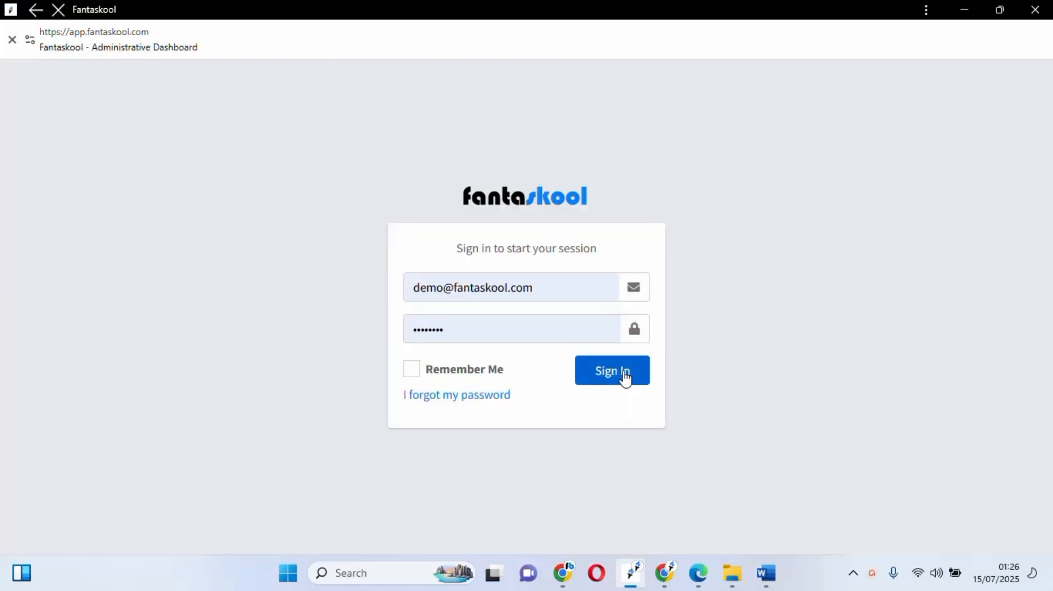
left_click(625, 379)
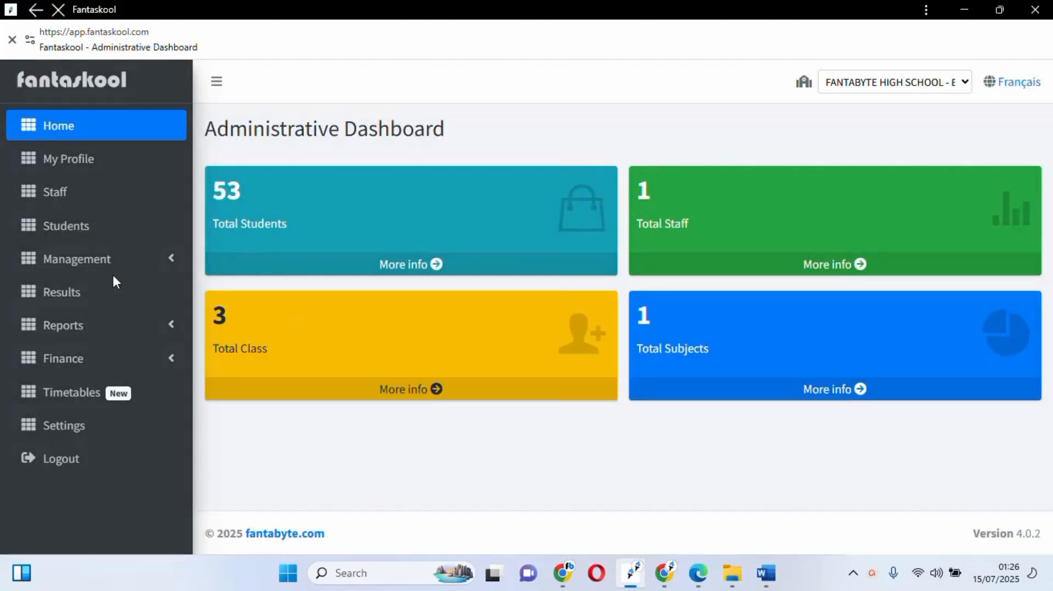
left_click(61, 293)
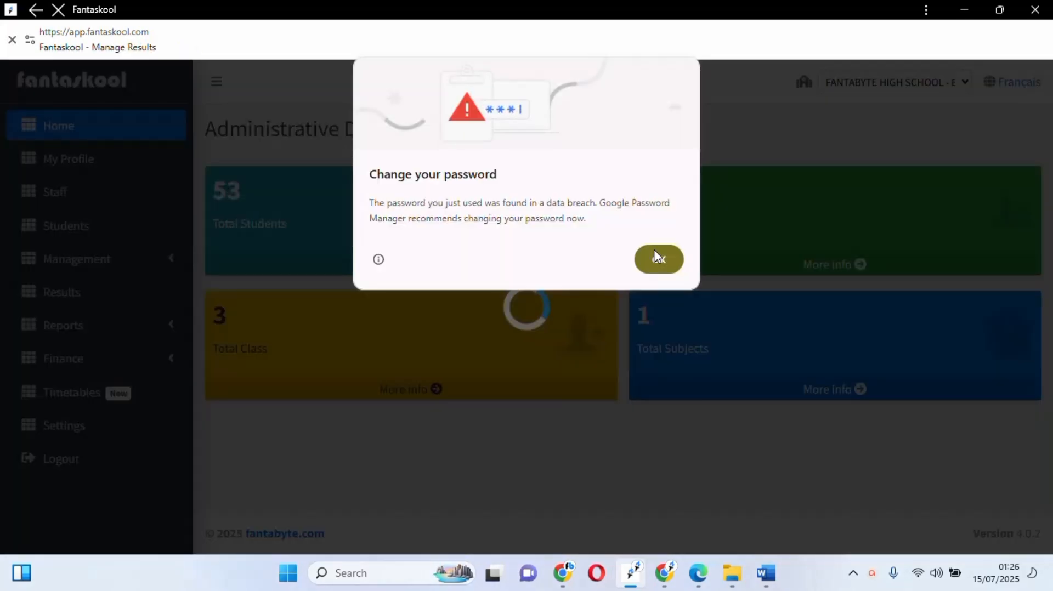
left_click(656, 256)
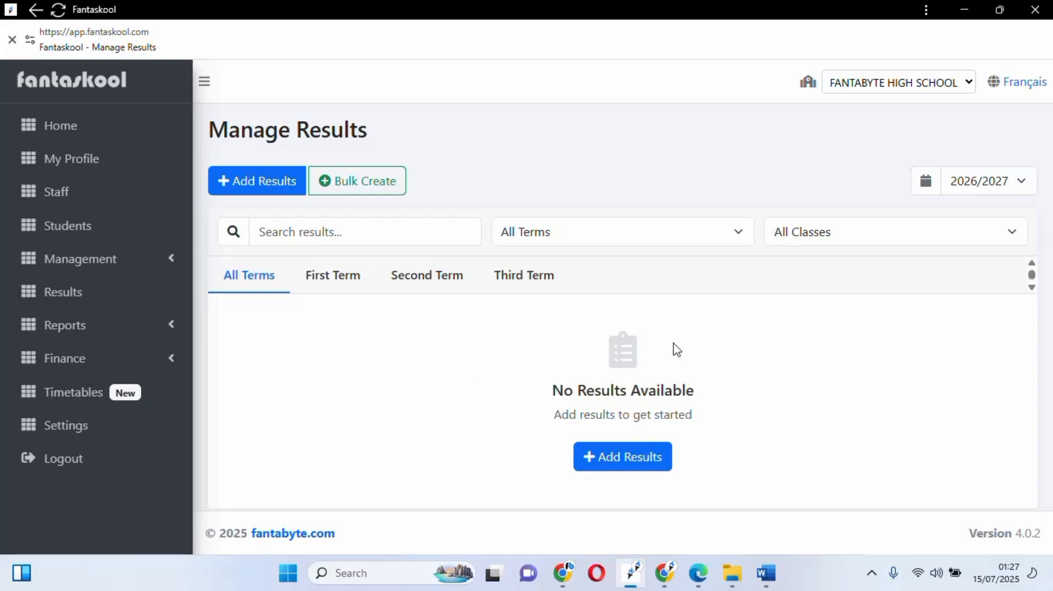
Step: Start a new result with academic year 2026/2027, class FORM 1 and term First Term
left_click(250, 189)
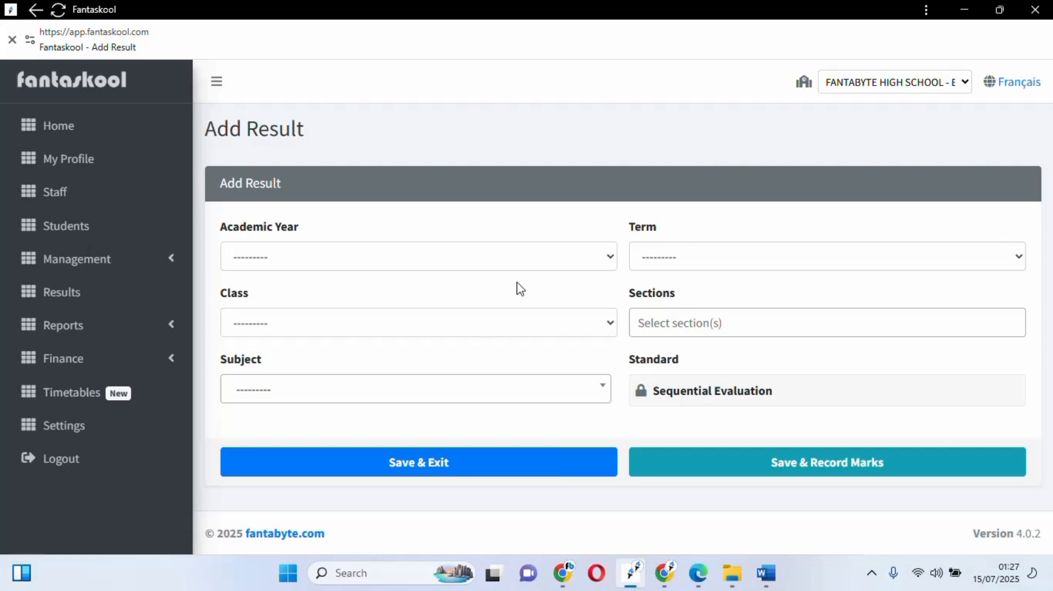
left_click(524, 267)
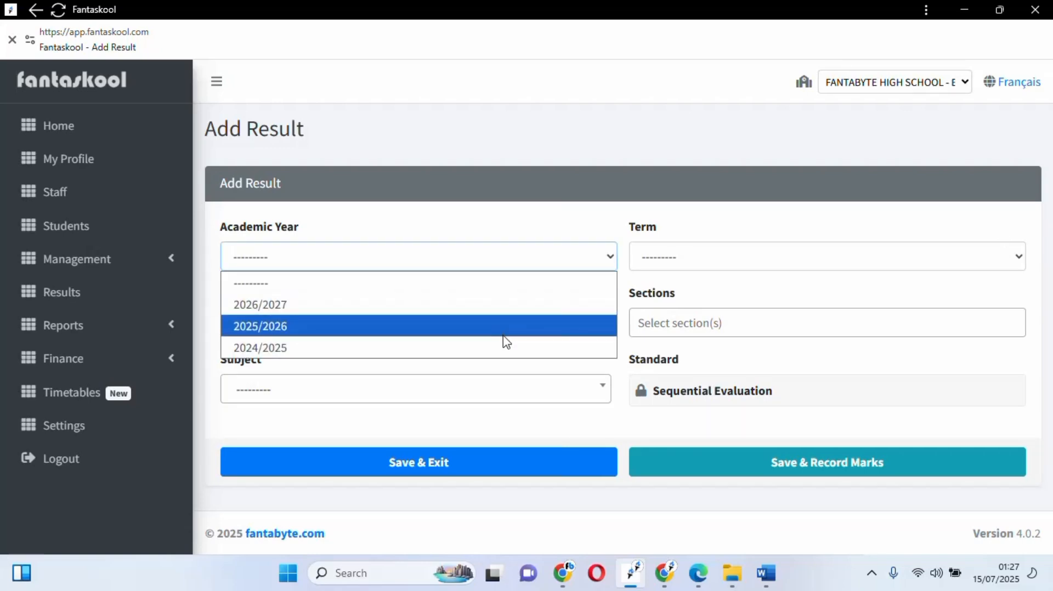
left_click(503, 312)
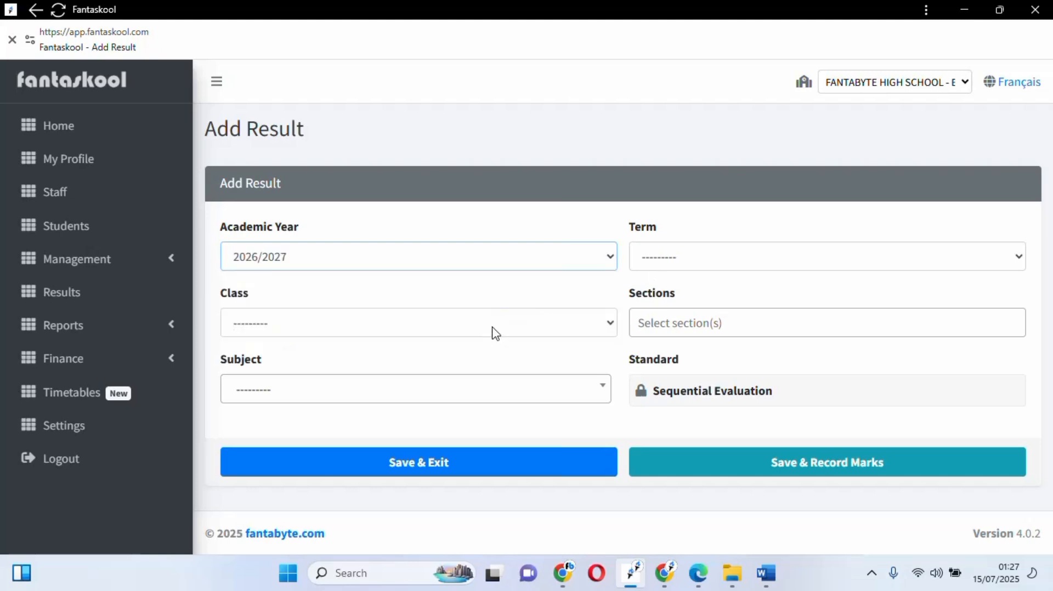
left_click(495, 333)
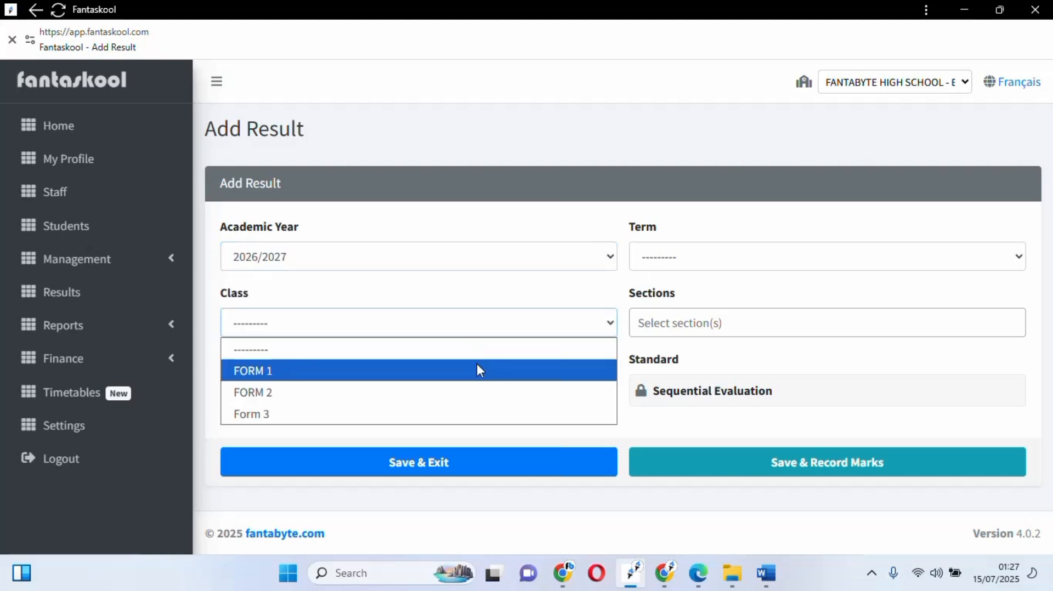
left_click(476, 367)
left_click(708, 267)
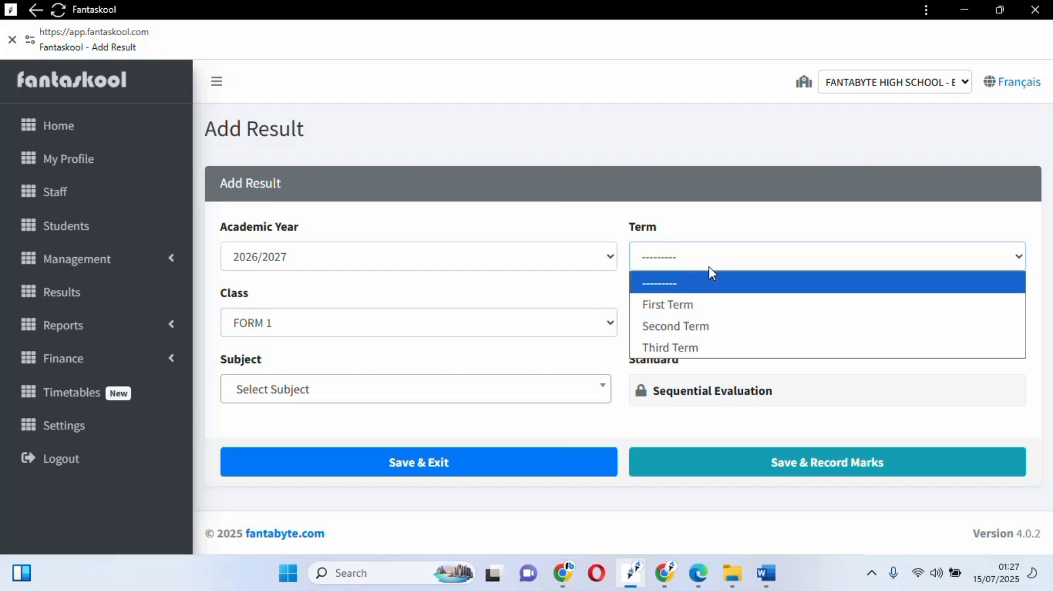
left_click(703, 303)
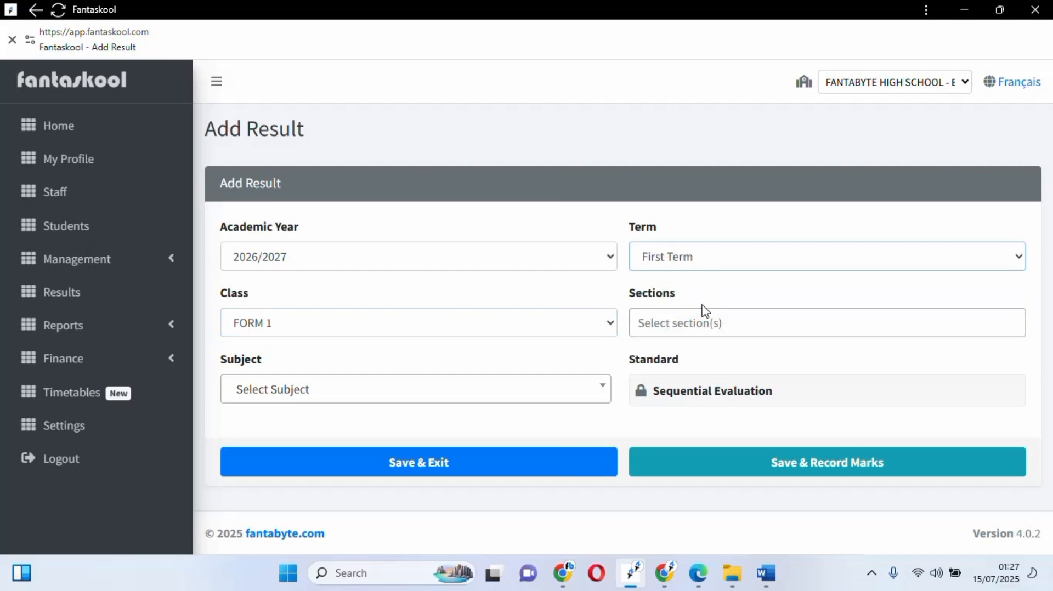
Step: Assign the GRAMMAR section and the HISTORY subject to the new result, and save it for recording marks
left_click(696, 329)
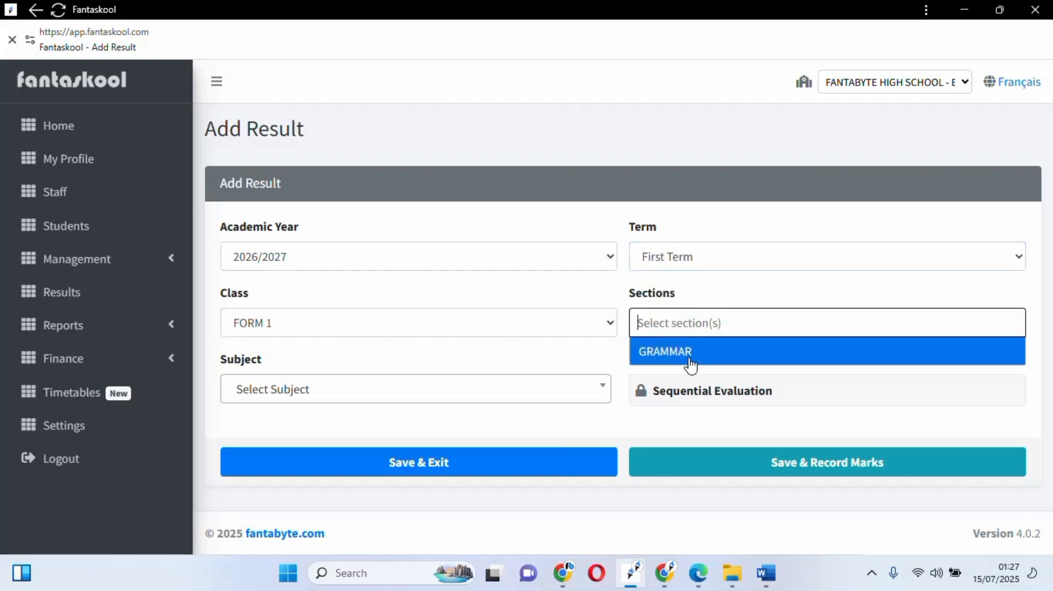
left_click(690, 353)
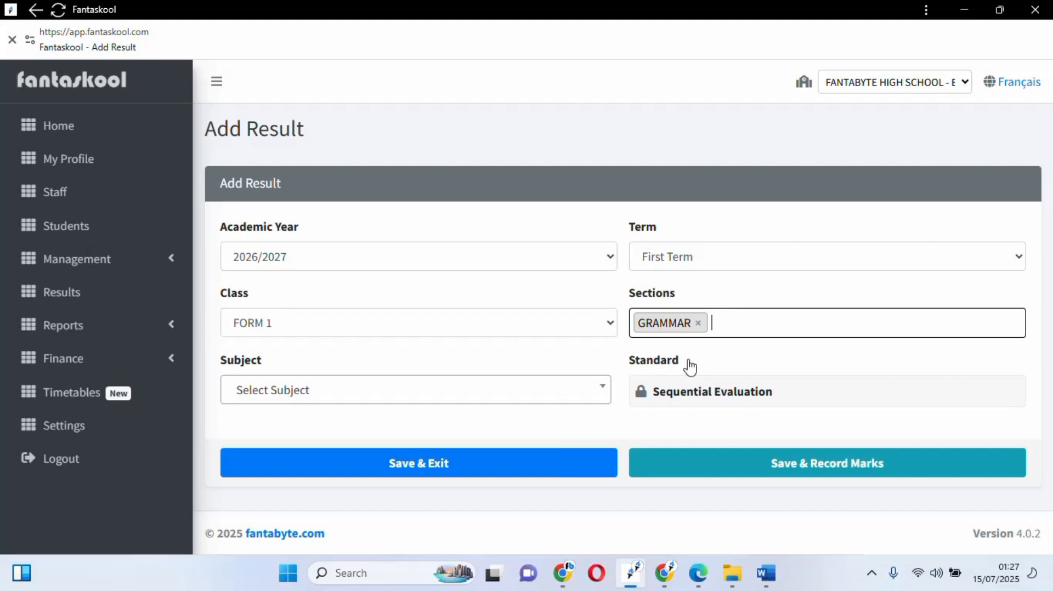
left_click(525, 399)
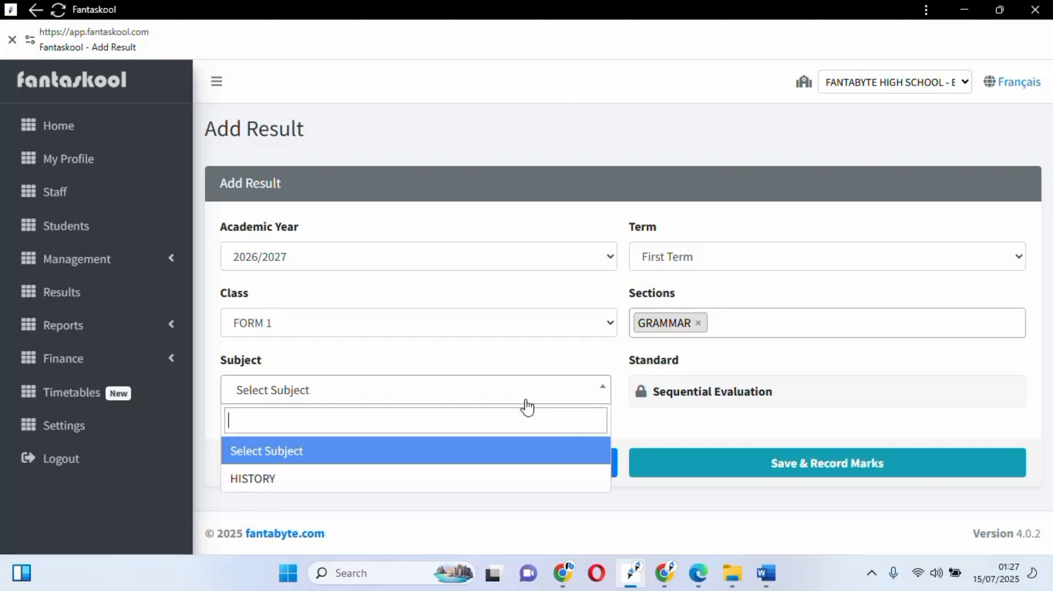
left_click(494, 480)
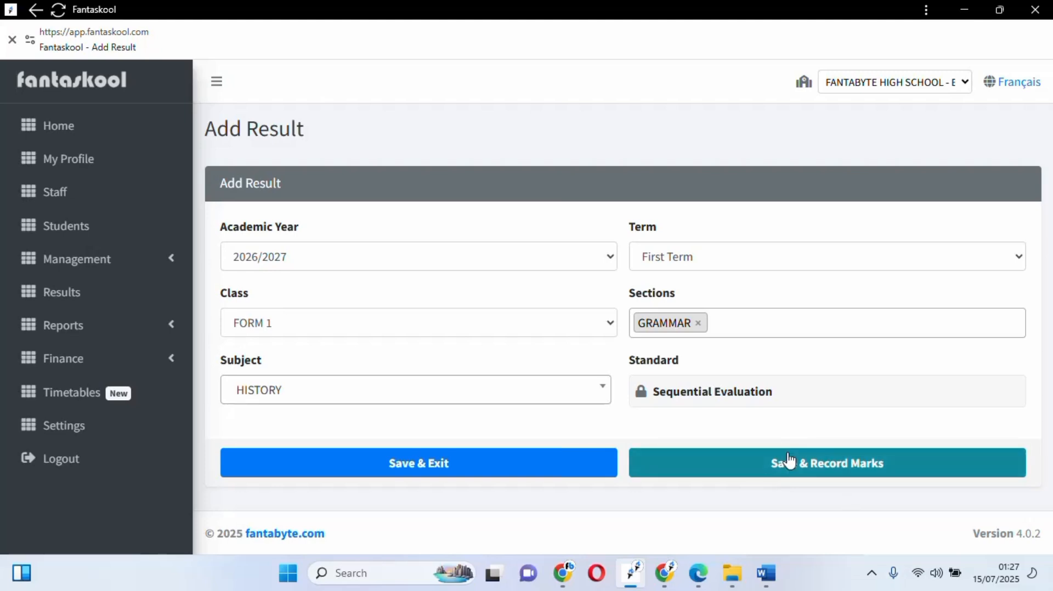
left_click(713, 470)
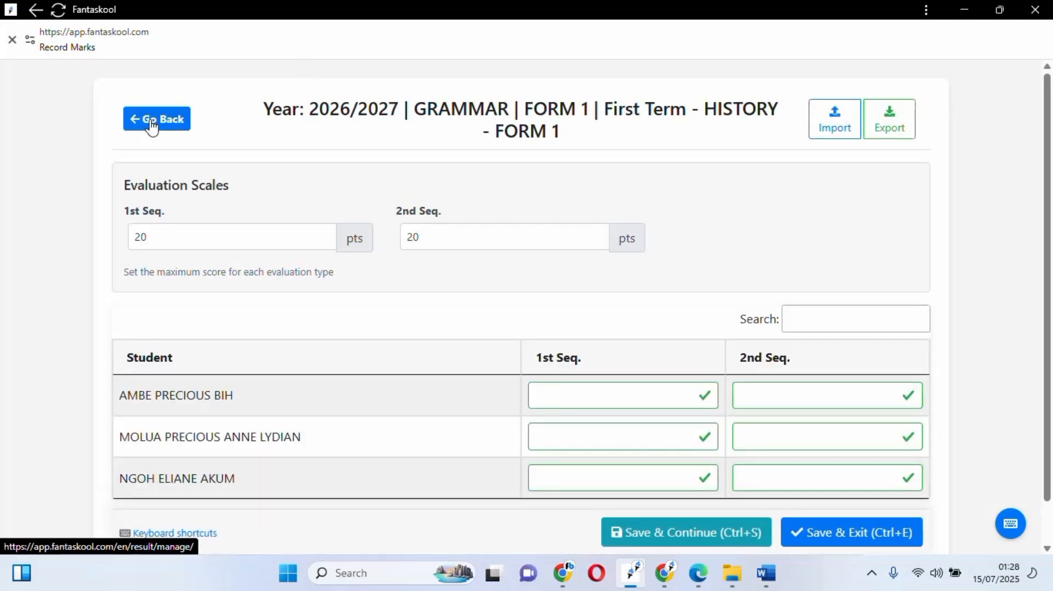
Step: Go back to the results list and start a bulk result creation for class FORM 1 and First Term
left_click(153, 125)
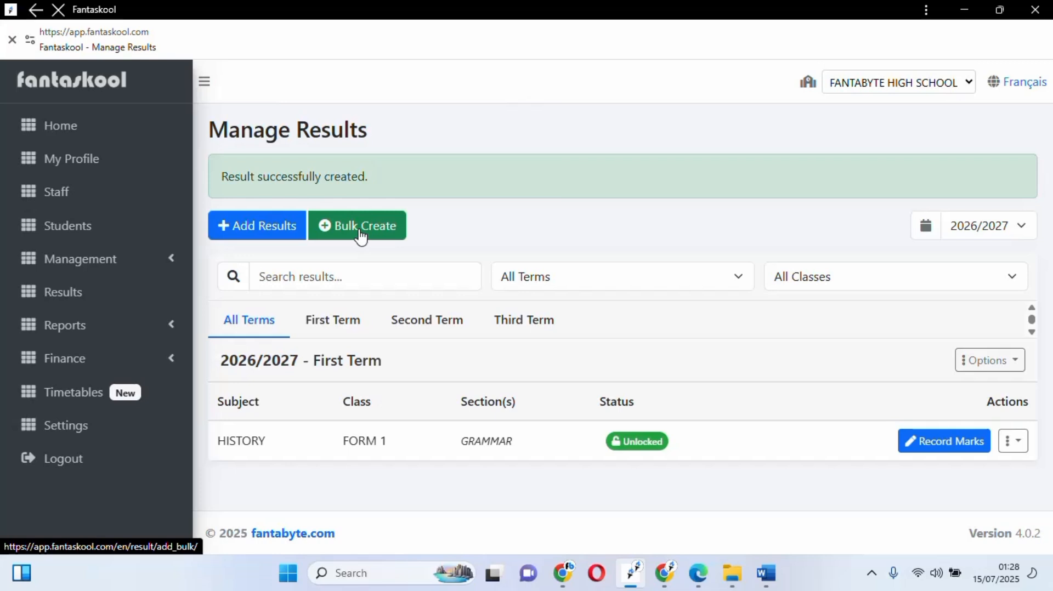
left_click(361, 237)
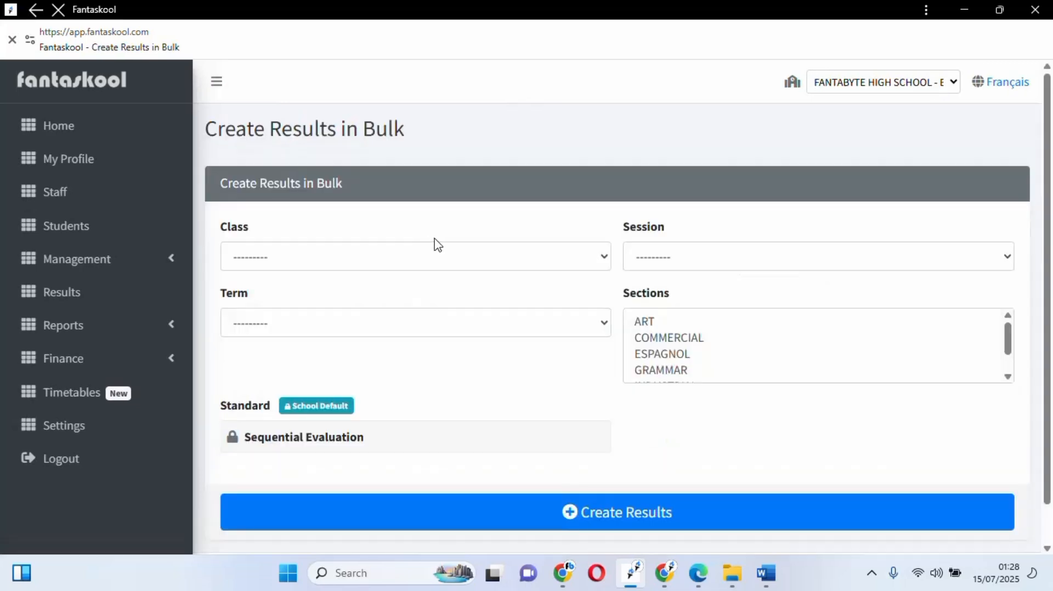
left_click(590, 256)
left_click(553, 315)
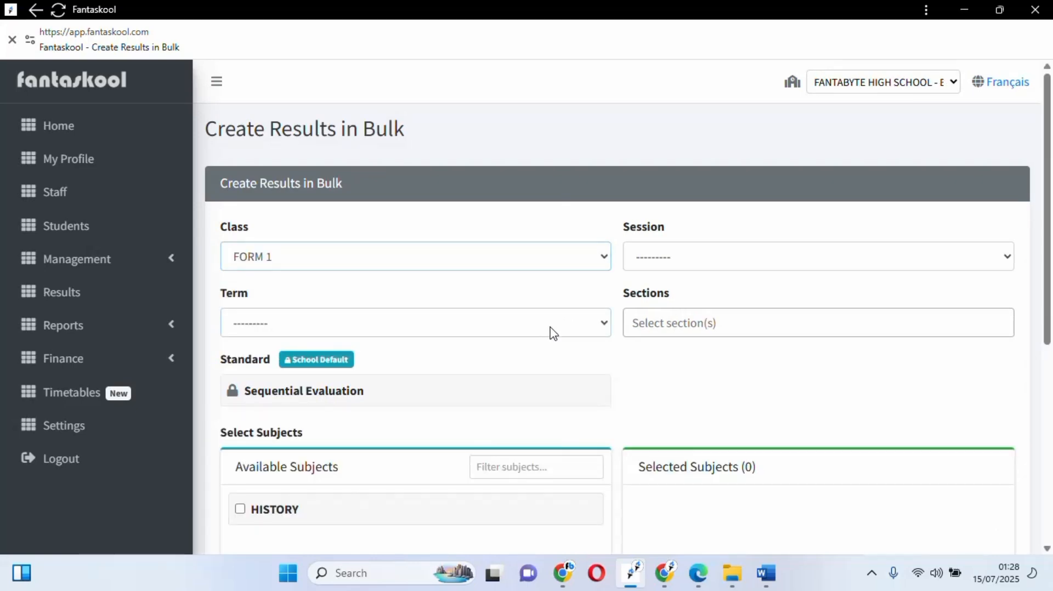
left_click(550, 331)
left_click(535, 370)
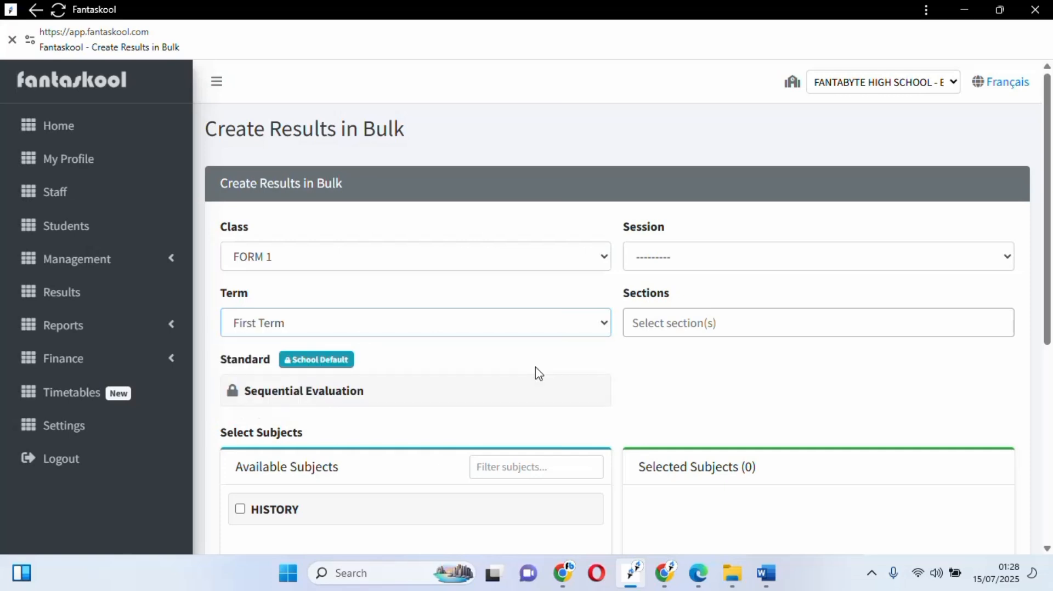
Step: Set the session to 2026/2027 and the section to GRAMMAR for the bulk results
left_click(648, 272)
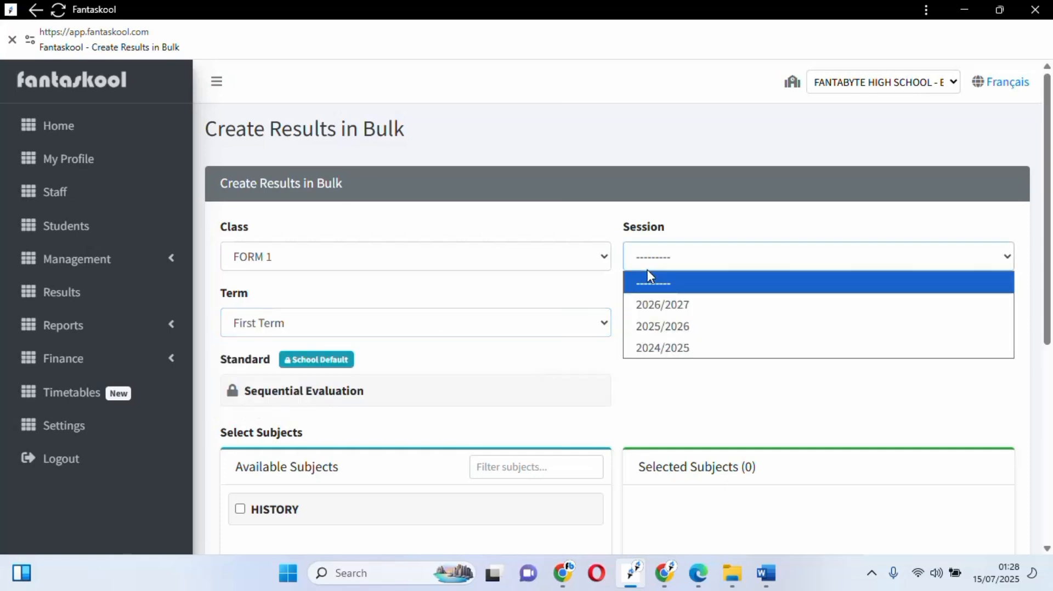
left_click(659, 307)
left_click(659, 329)
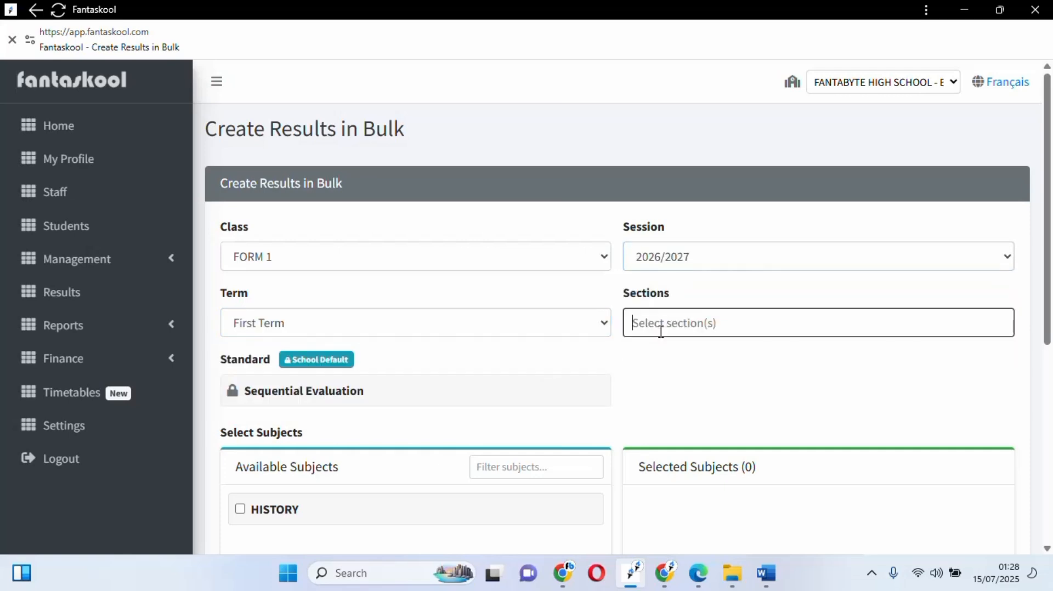
left_click(654, 356)
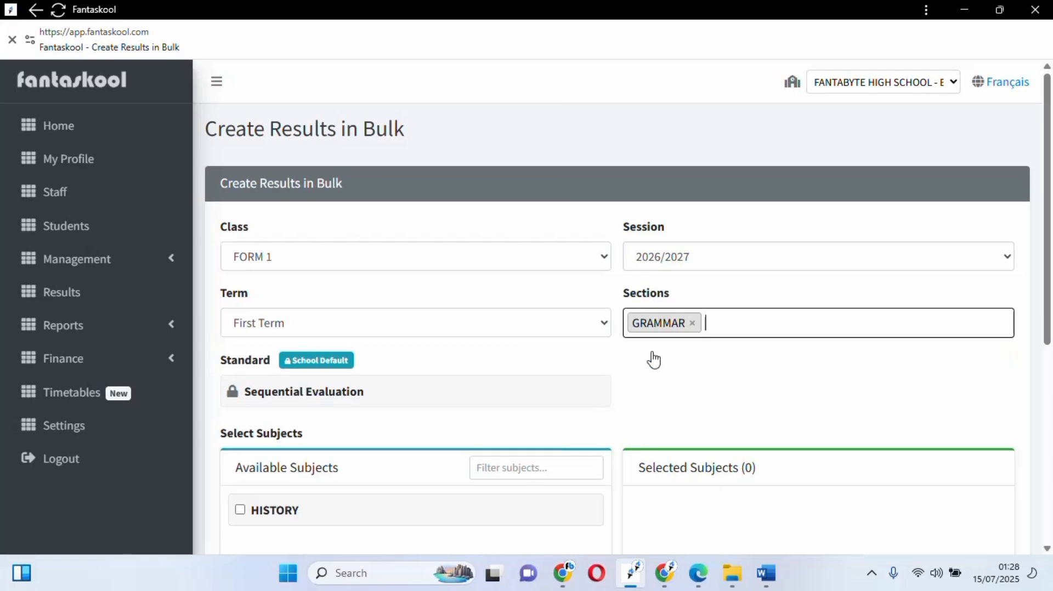
Step: Add HISTORY to the selected subjects and try to create the results in bulk
scroll(1051, 329, "down", 3)
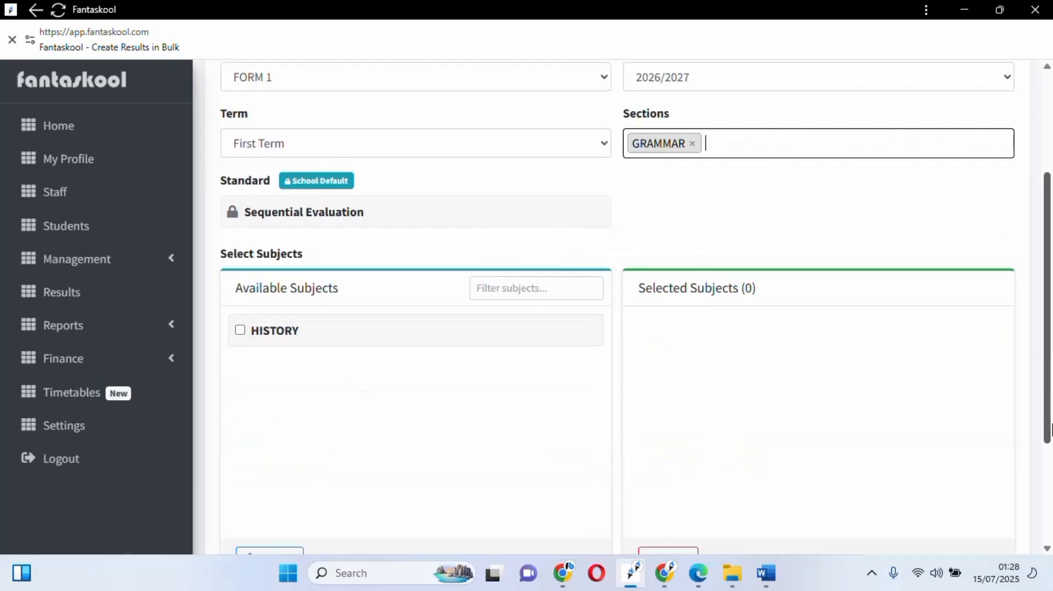
left_click(240, 326)
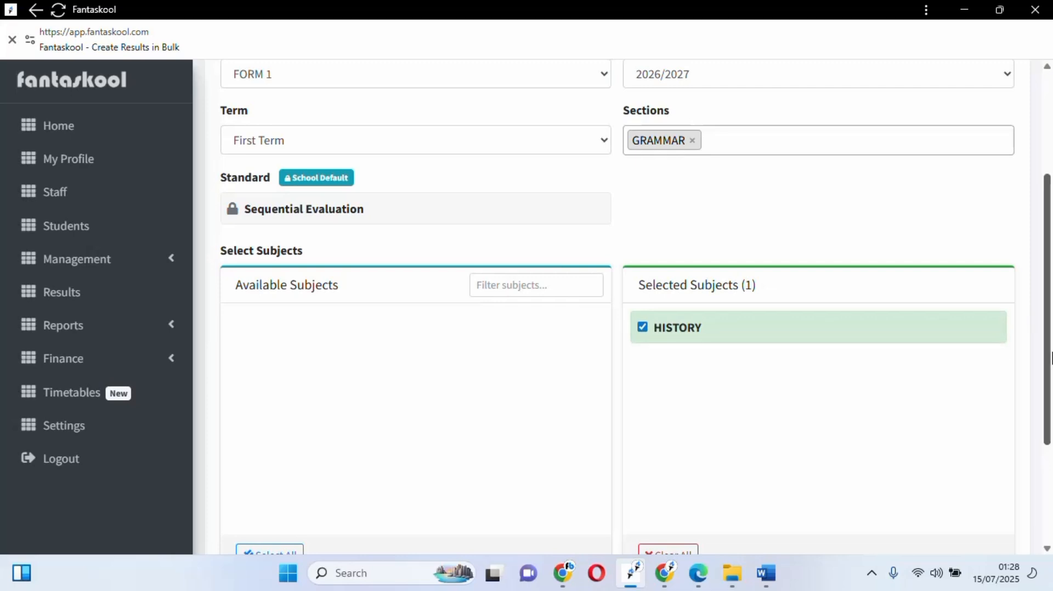
scroll(1051, 452, "down", 3)
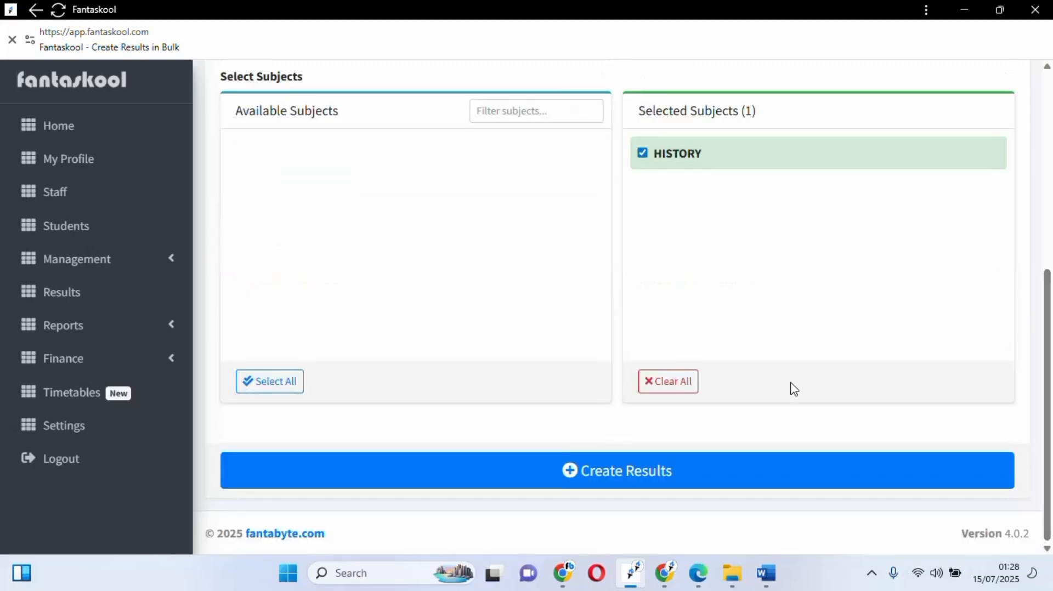
left_click(603, 485)
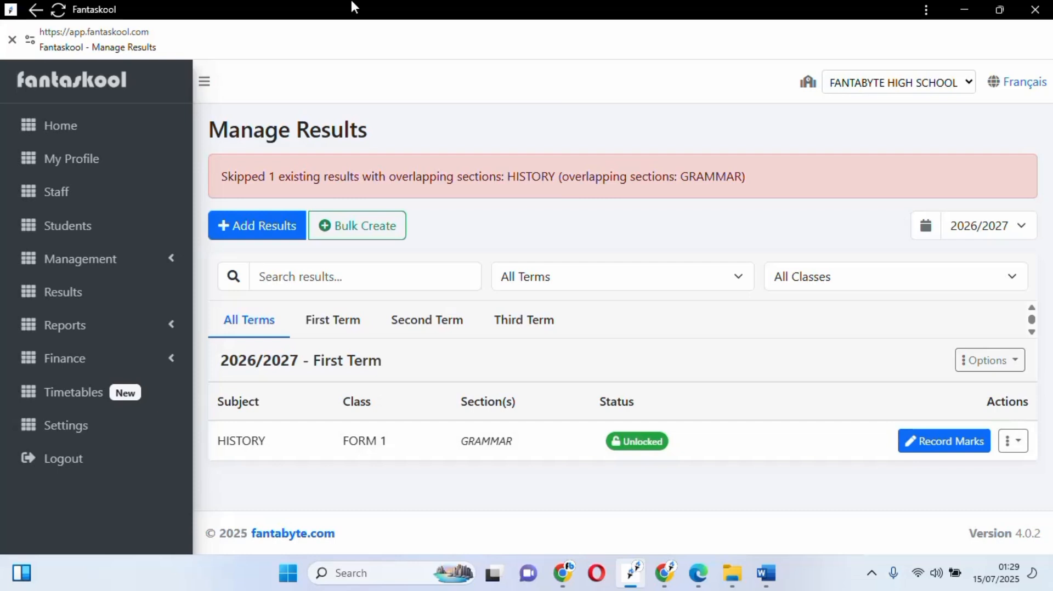
Step: Return to the administrative home dashboard
left_click(56, 132)
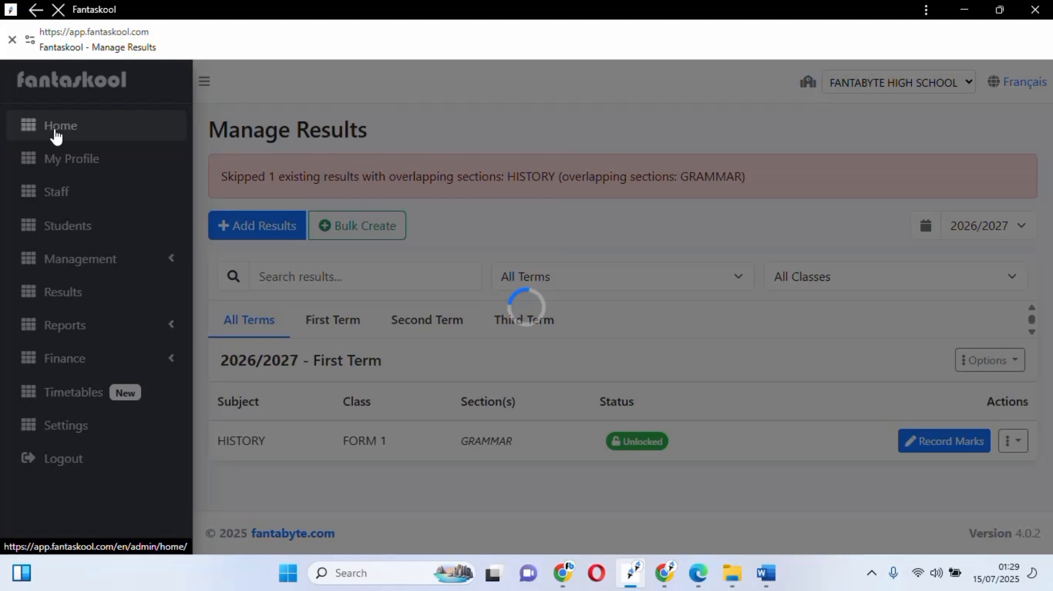